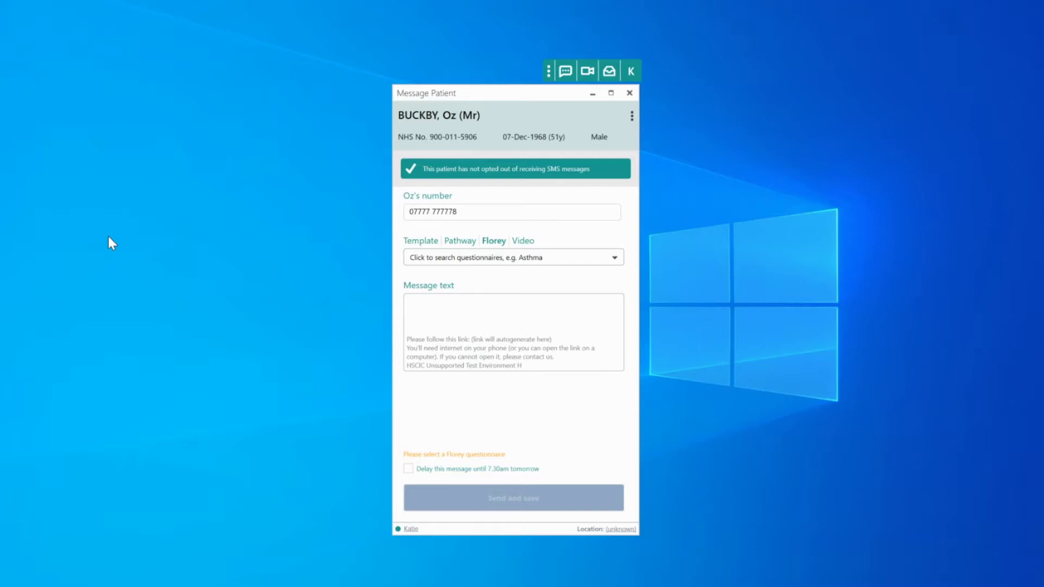
Open the inbox and move its window clear of the floating toolbar
left_click(480, 263)
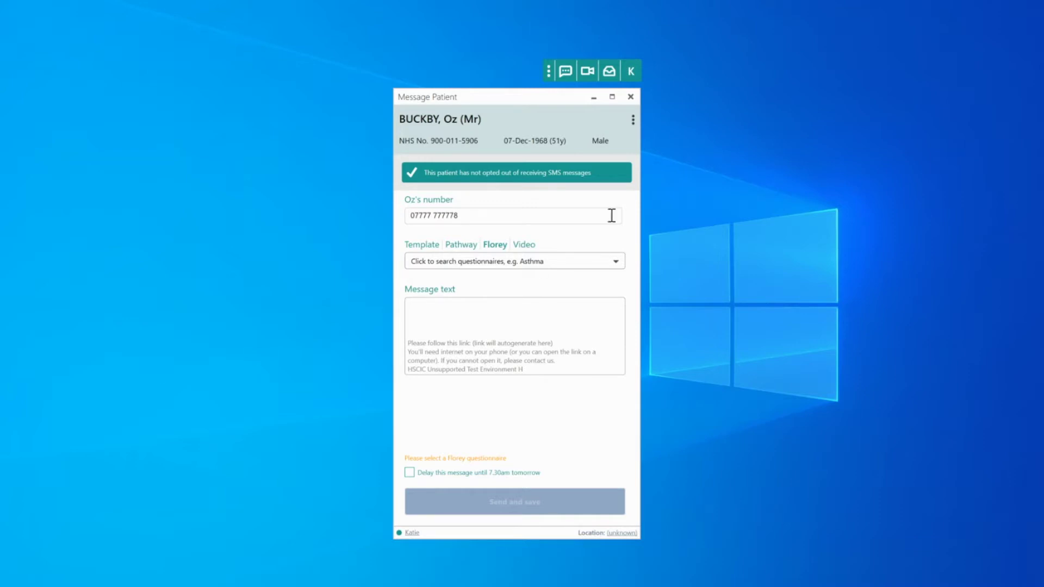
left_click(611, 72)
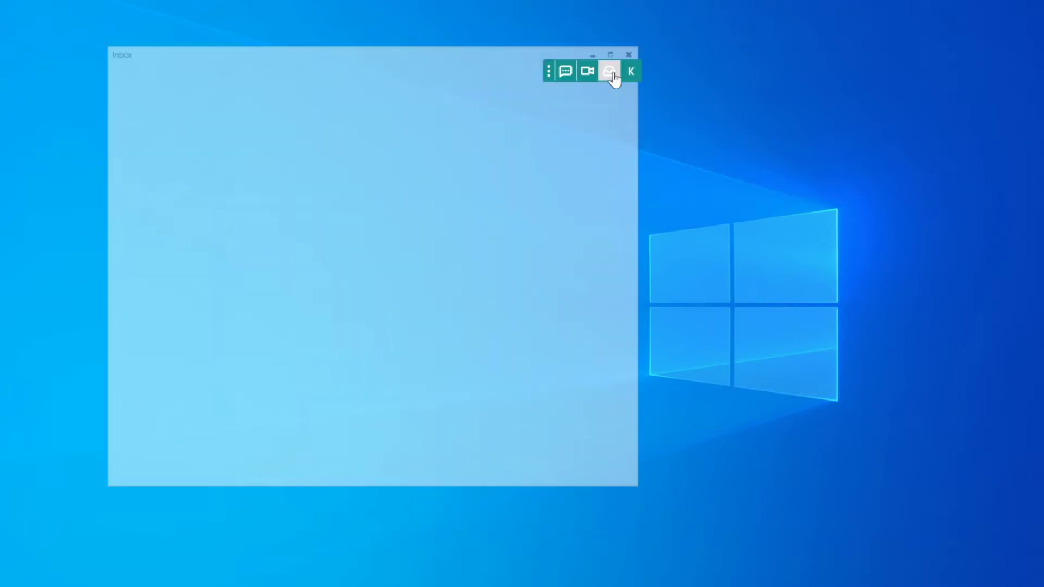
left_click_drag(498, 47, 497, 101)
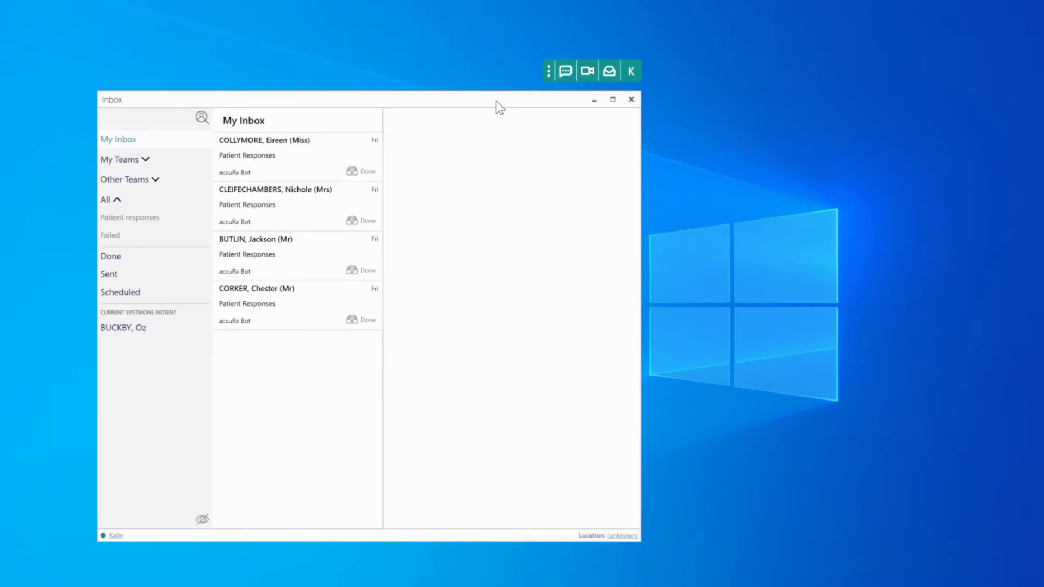
View the Asthma, COPD, COVID-19 Monitoring and COVID-19 Triaging team inboxes under My Teams
left_click(137, 162)
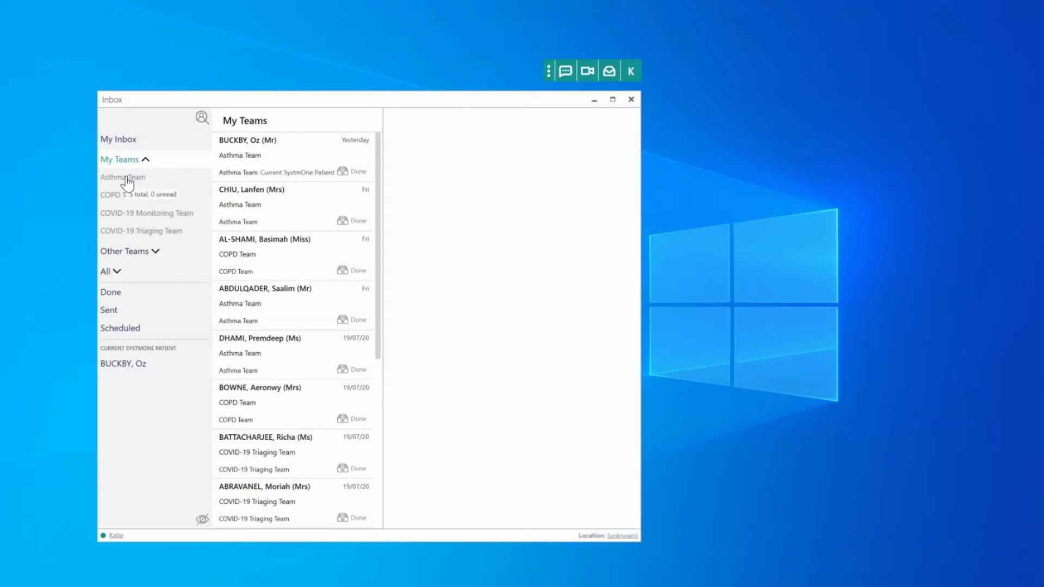
left_click(127, 183)
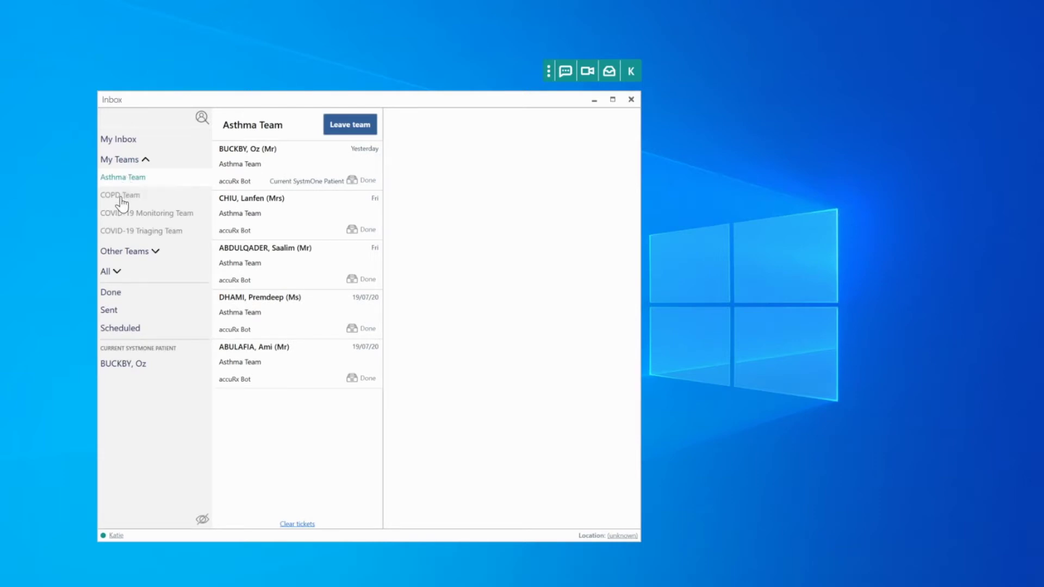
left_click(122, 202)
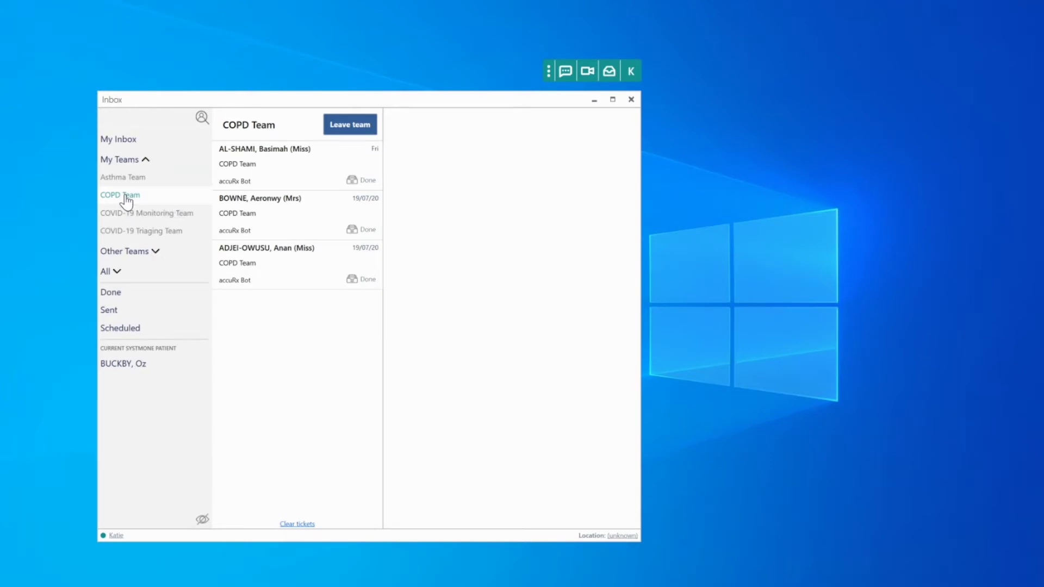
left_click(141, 215)
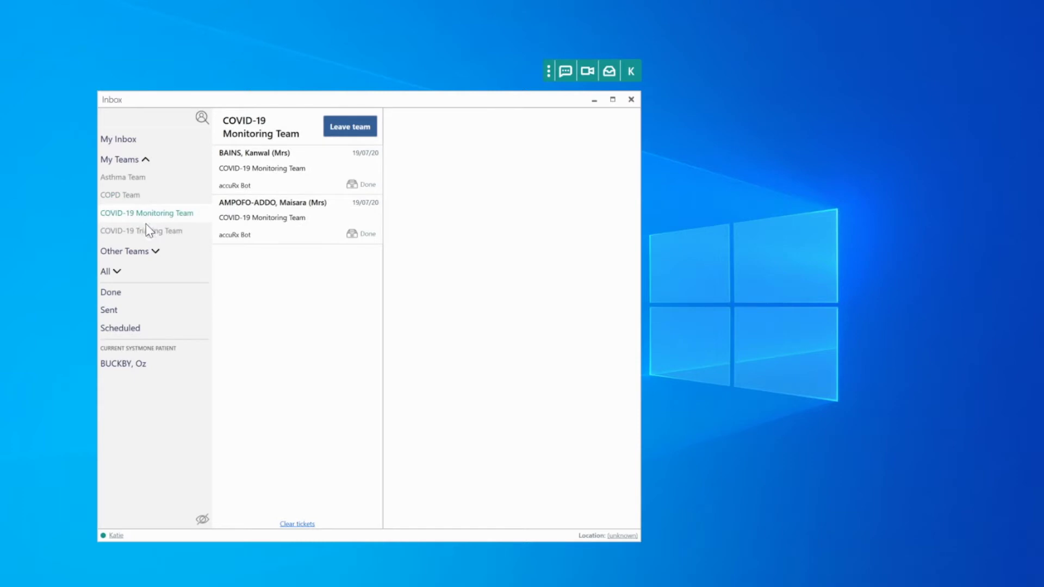
left_click(145, 233)
View the Alcohol, BMI and Smoking team inboxes under Other Teams
left_click(132, 252)
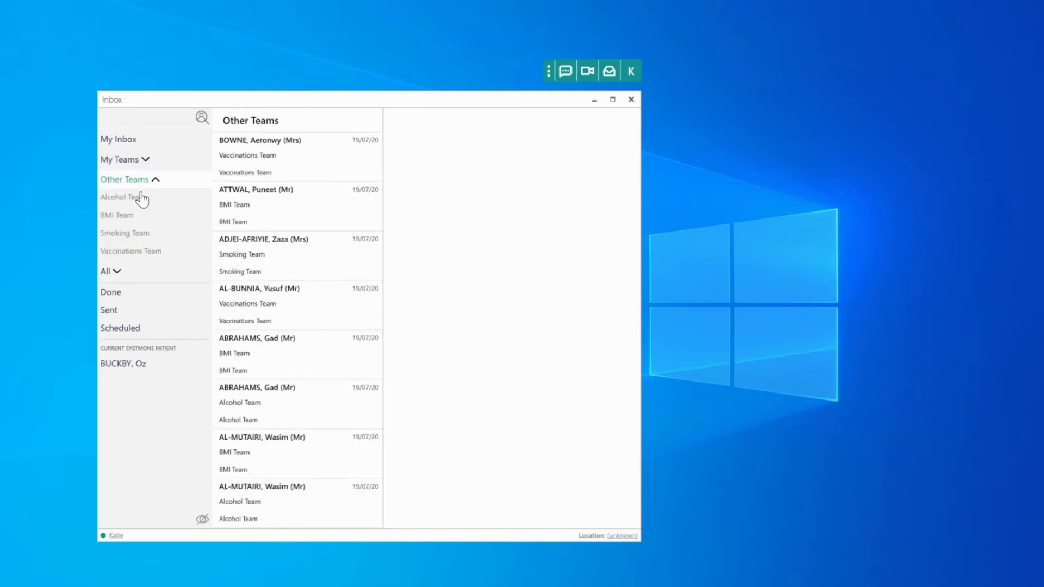
left_click(138, 196)
left_click(140, 217)
left_click(139, 232)
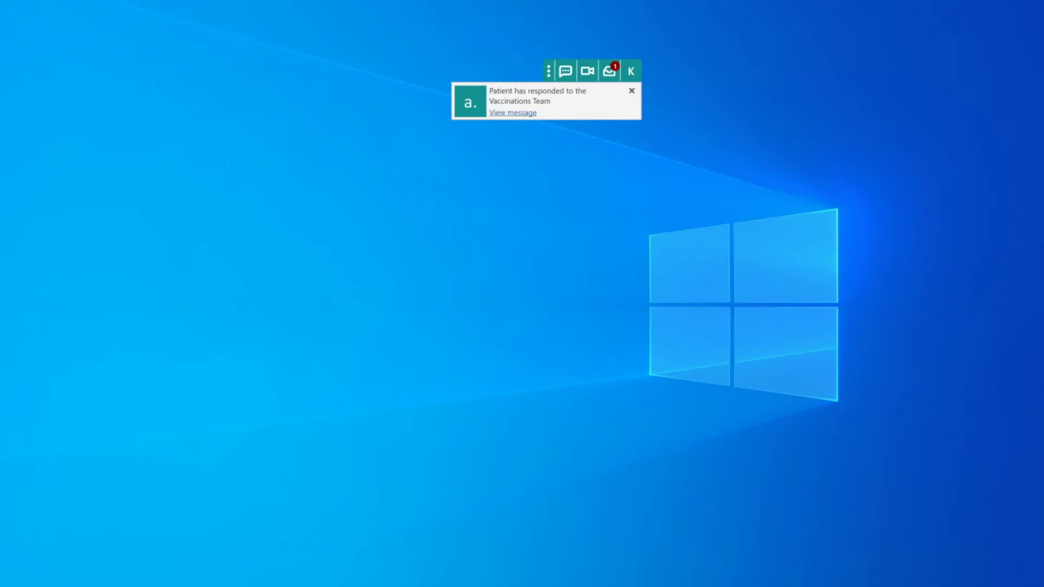
Open the Vaccinations Team patient response from its notification and move the inbox window clear of the floating toolbar
left_click(522, 113)
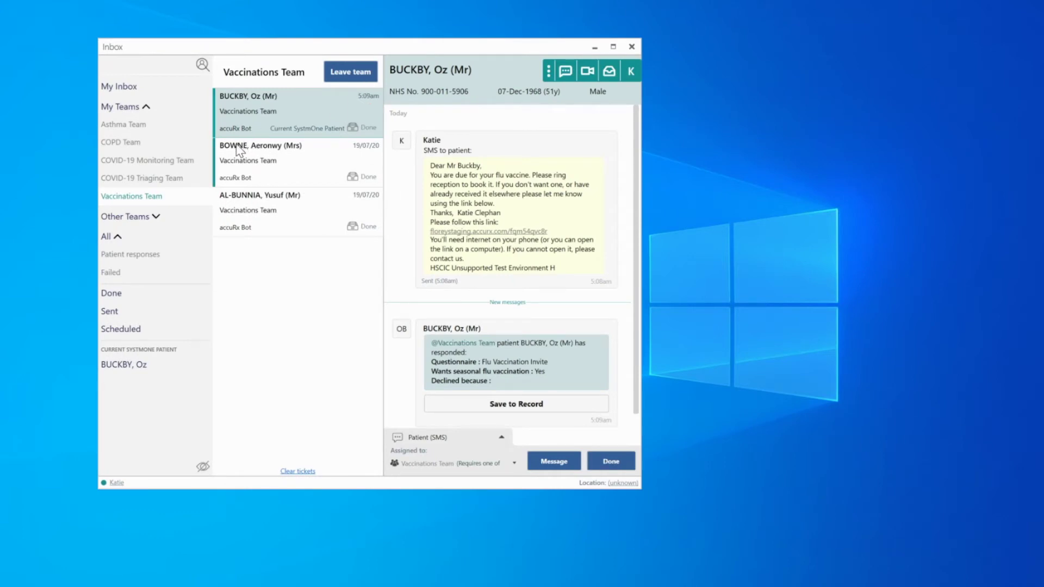
left_click_drag(344, 45, 347, 100)
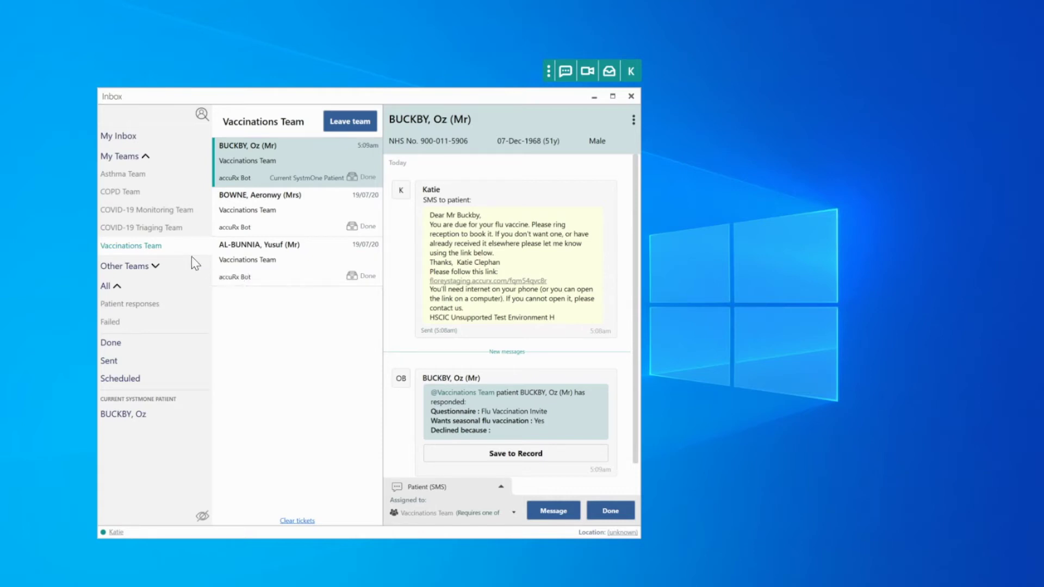
View the Asthma Team inbox and the combined list of tickets for Other Teams
left_click(141, 178)
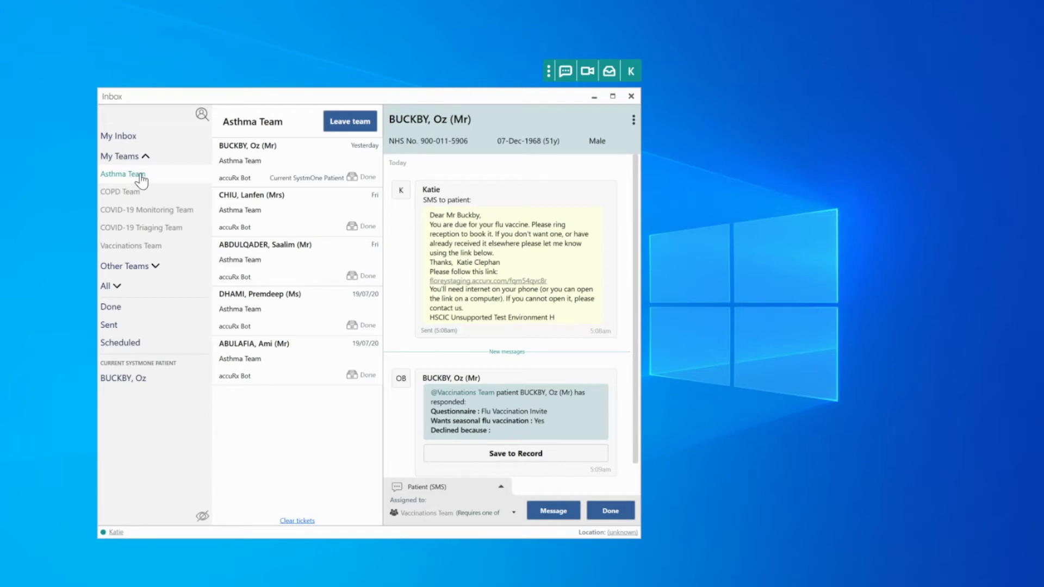
left_click(140, 180)
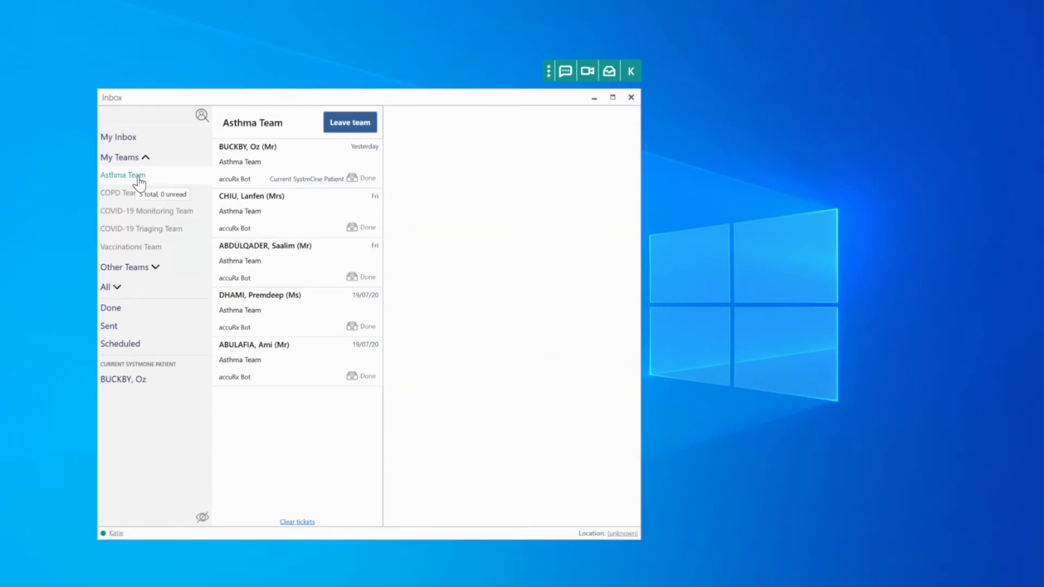
left_click(138, 272)
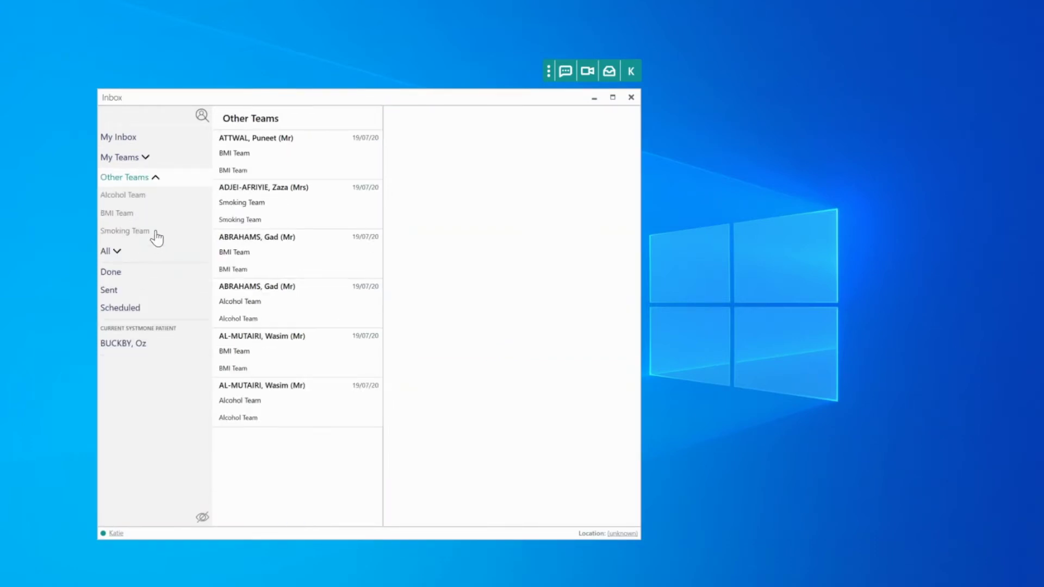
Leave the COPD Team from its inbox under My Teams and join it again
left_click(146, 158)
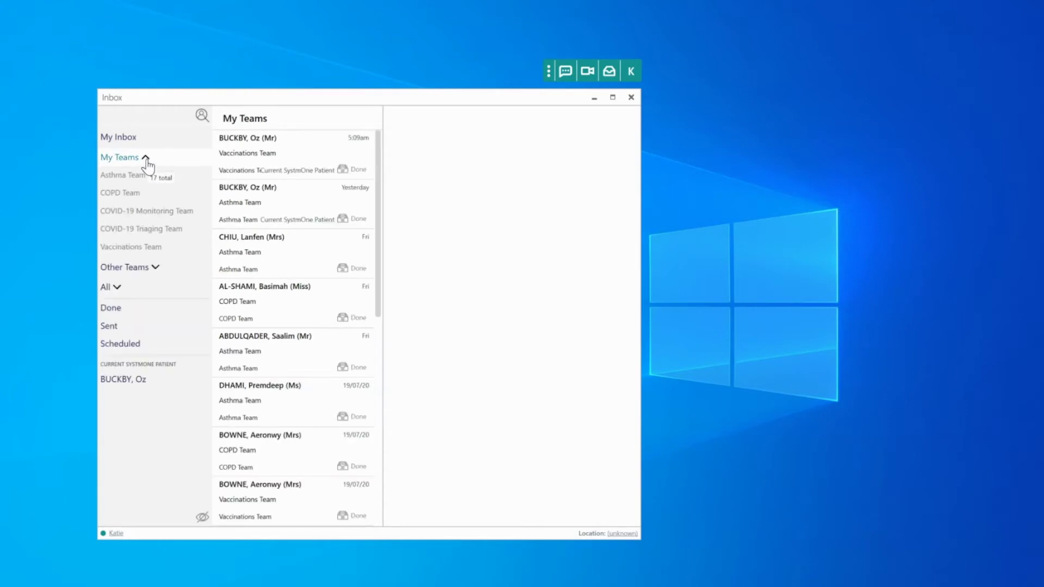
left_click(131, 196)
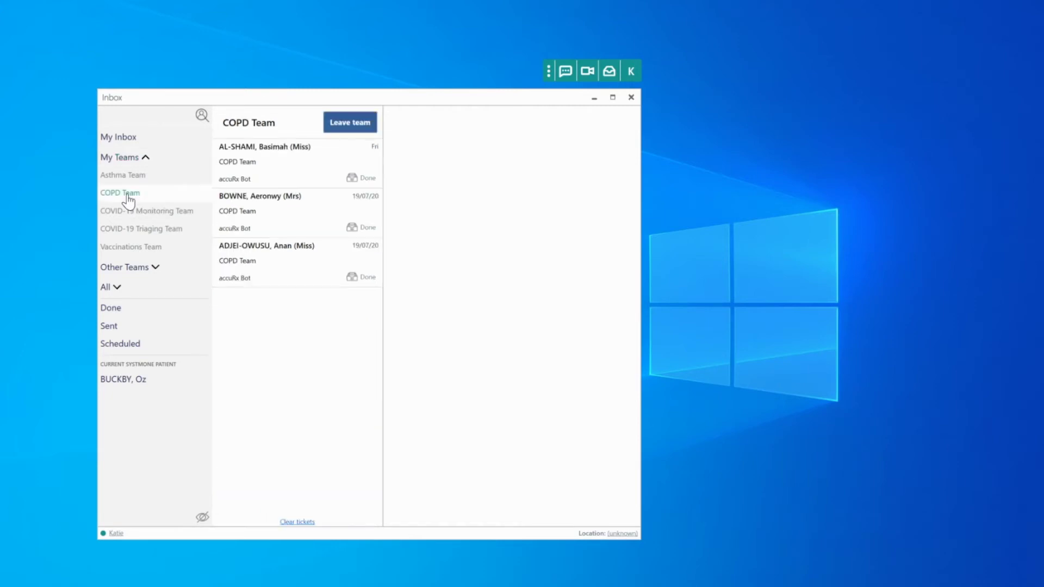
left_click(349, 135)
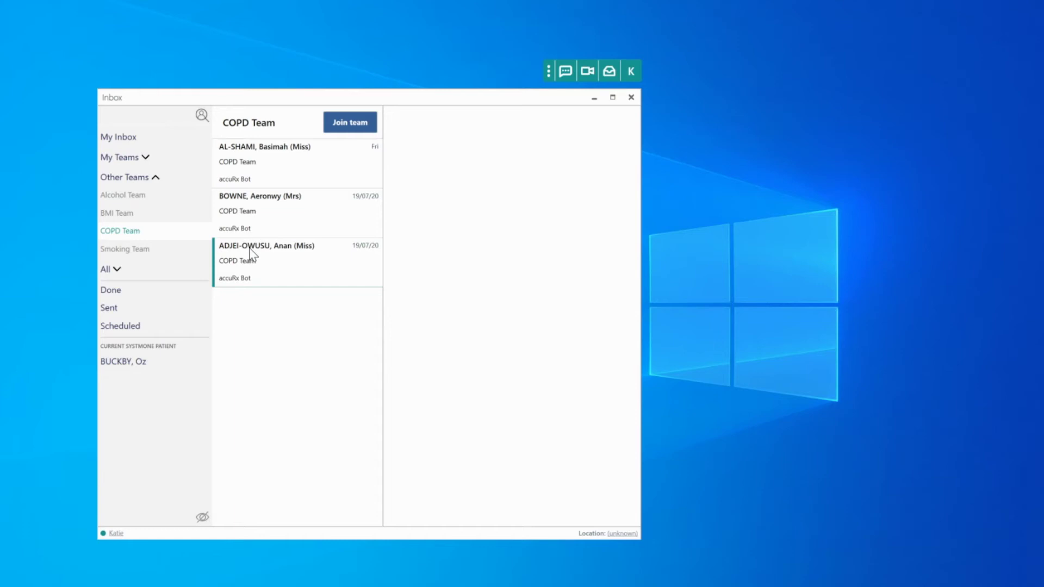
left_click(352, 129)
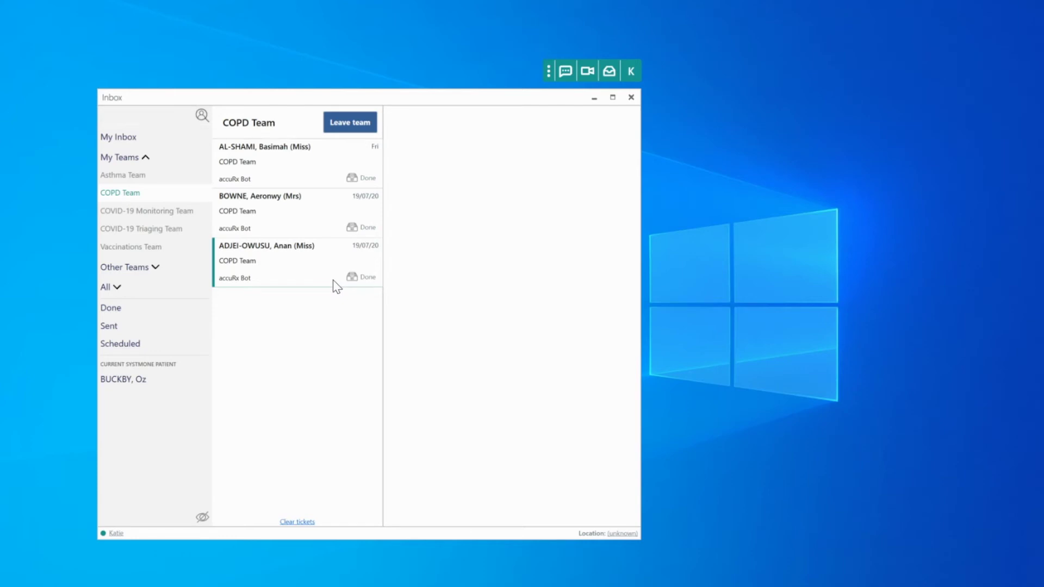
Save the current SystmOne patient's Asthma Questionnaire response from the Asthma Team inbox to the record
left_click(136, 177)
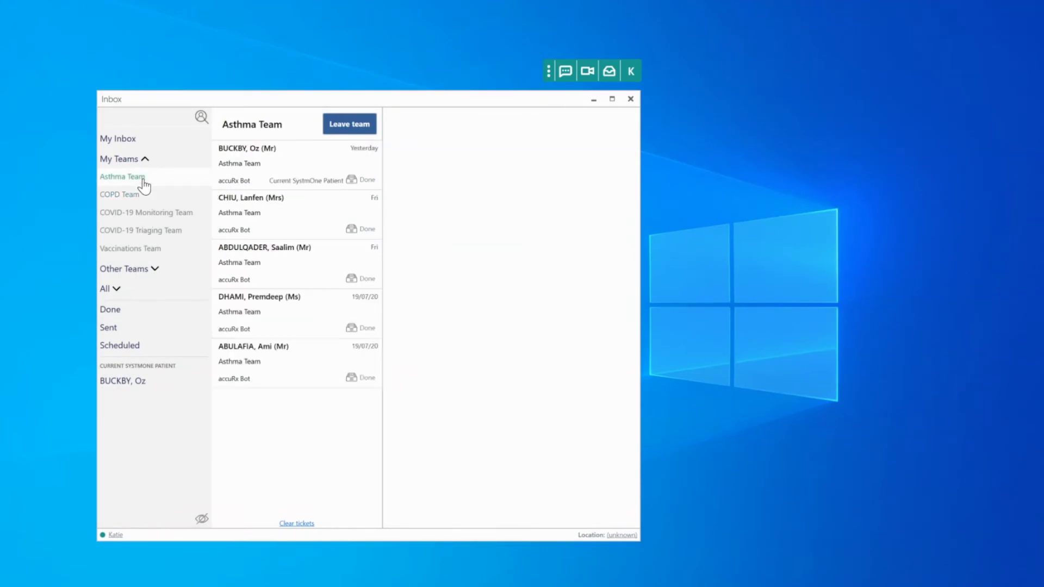
left_click(252, 173)
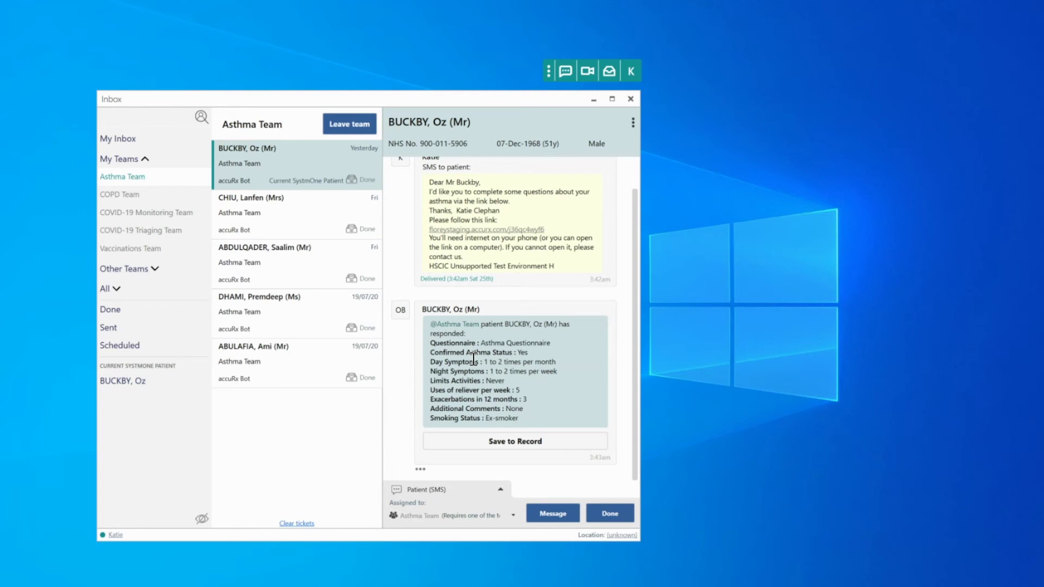
left_click(467, 445)
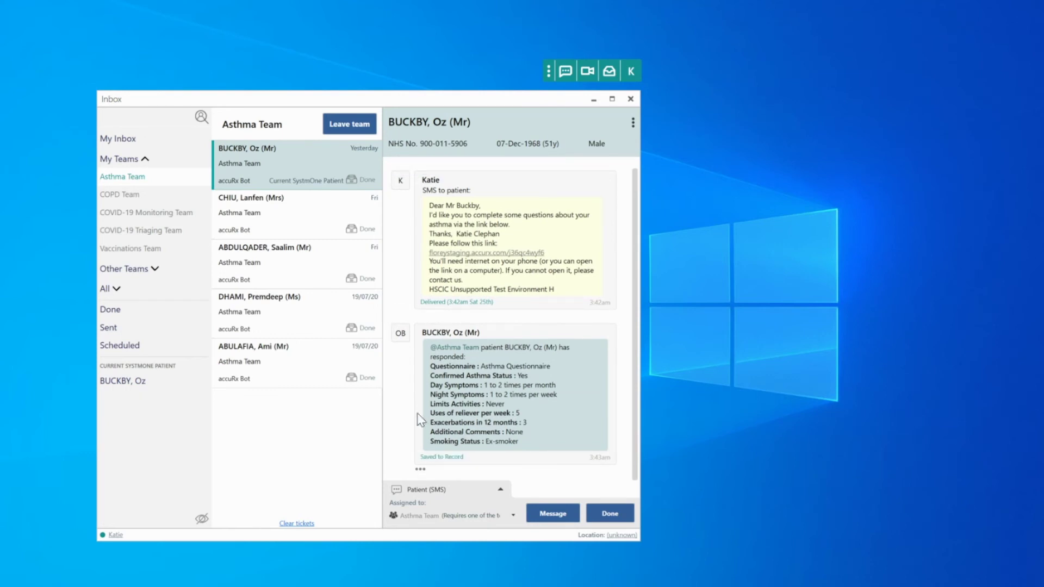
Reassign the second Asthma Team ticket from the team to your own user and open it in My Inbox
left_click(273, 231)
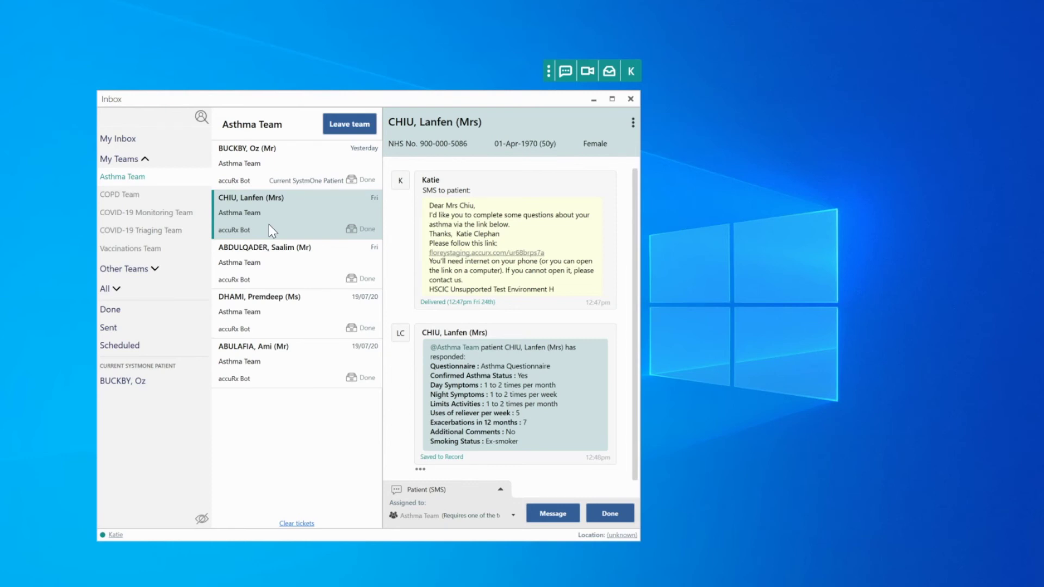
left_click(434, 518)
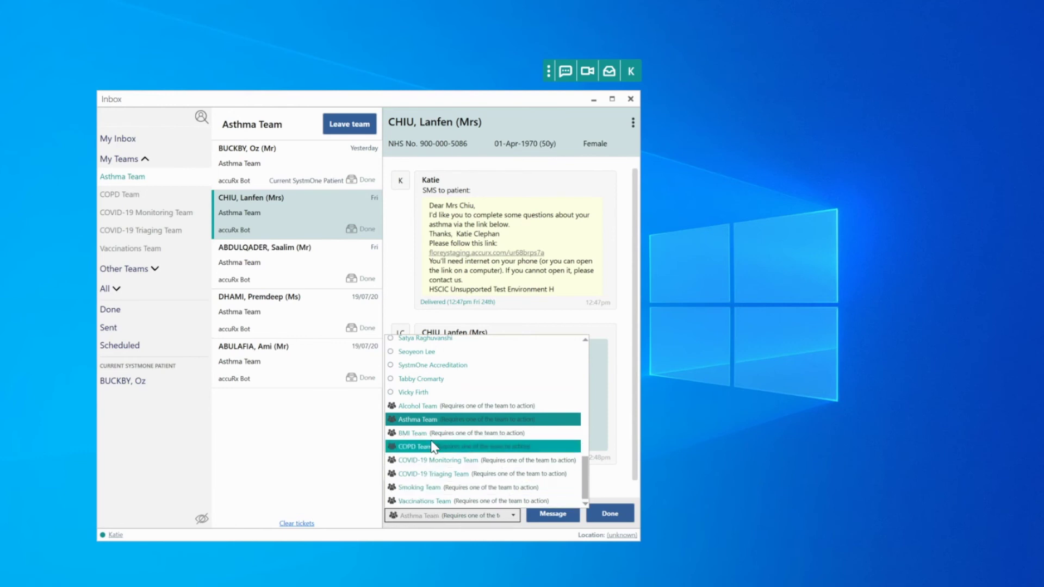
scroll(434, 448, "up", 2)
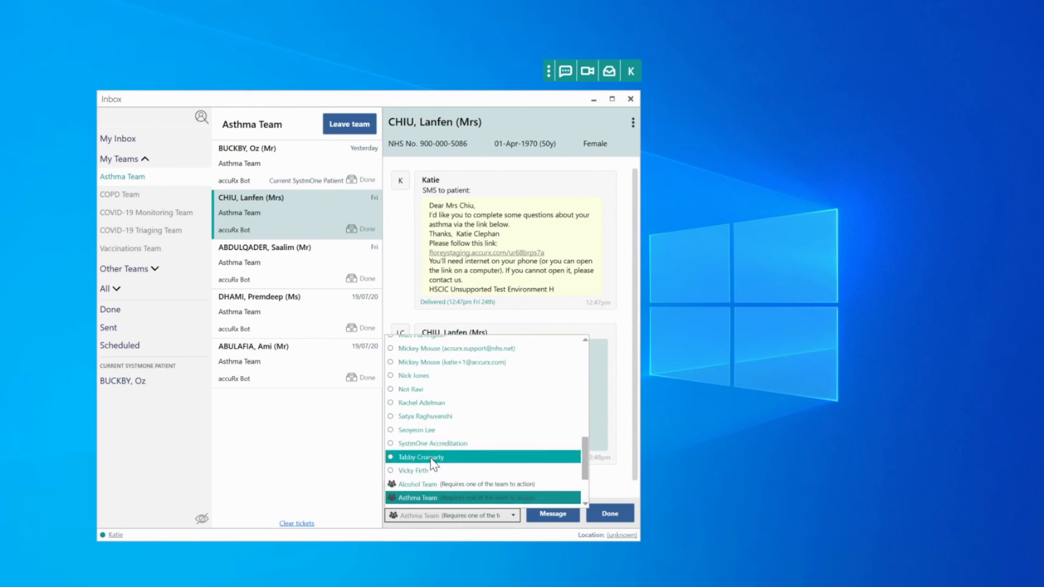
scroll(434, 464, "up", 2)
scroll(433, 467, "up", 2)
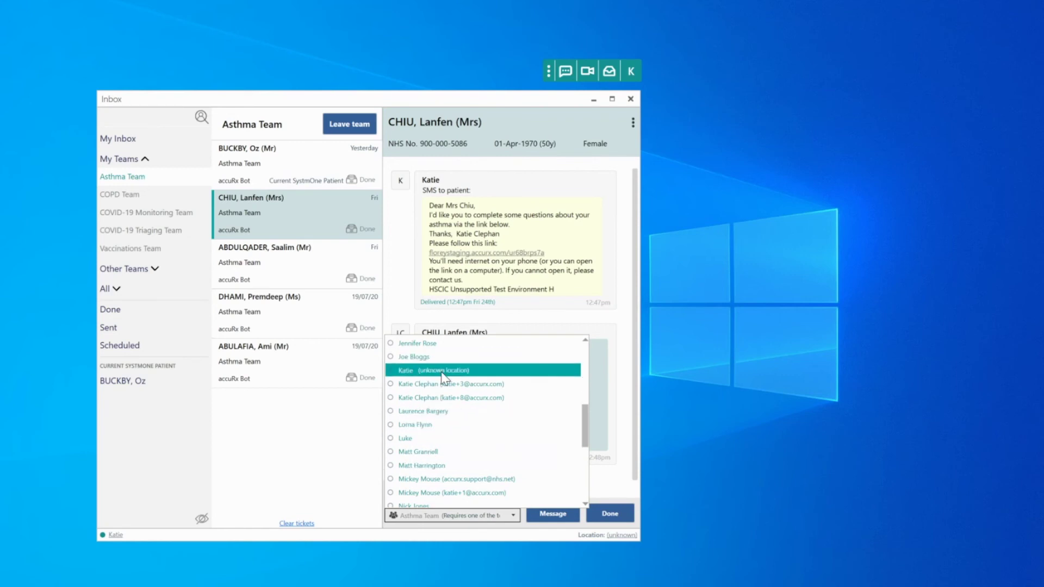
left_click(442, 372)
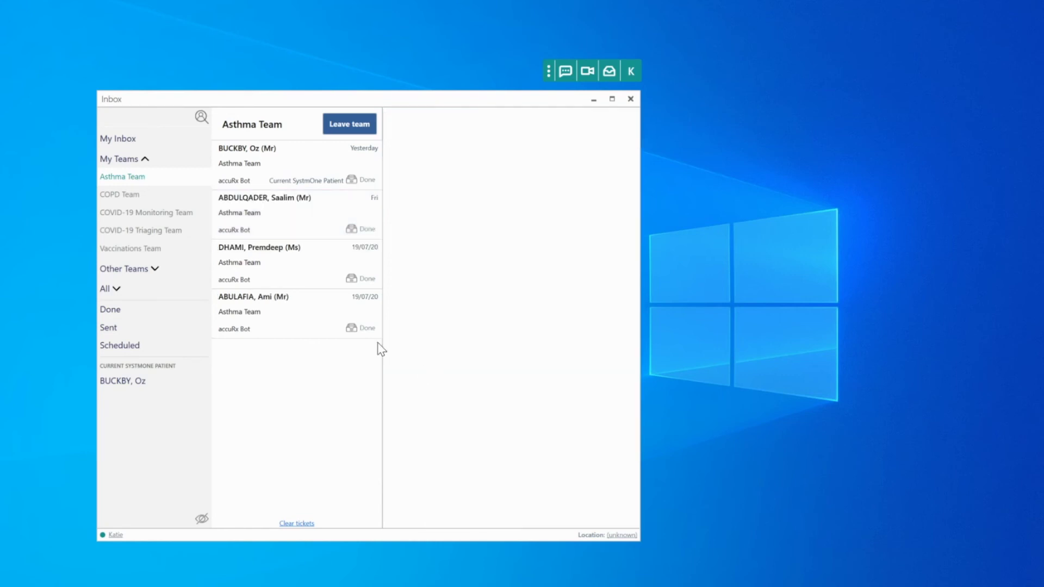
left_click(124, 140)
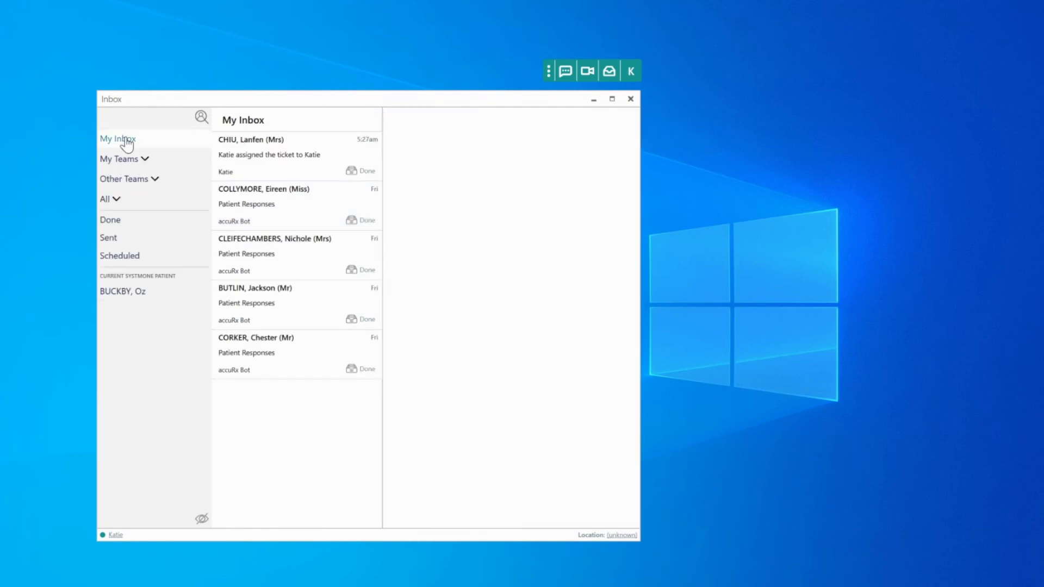
left_click(270, 169)
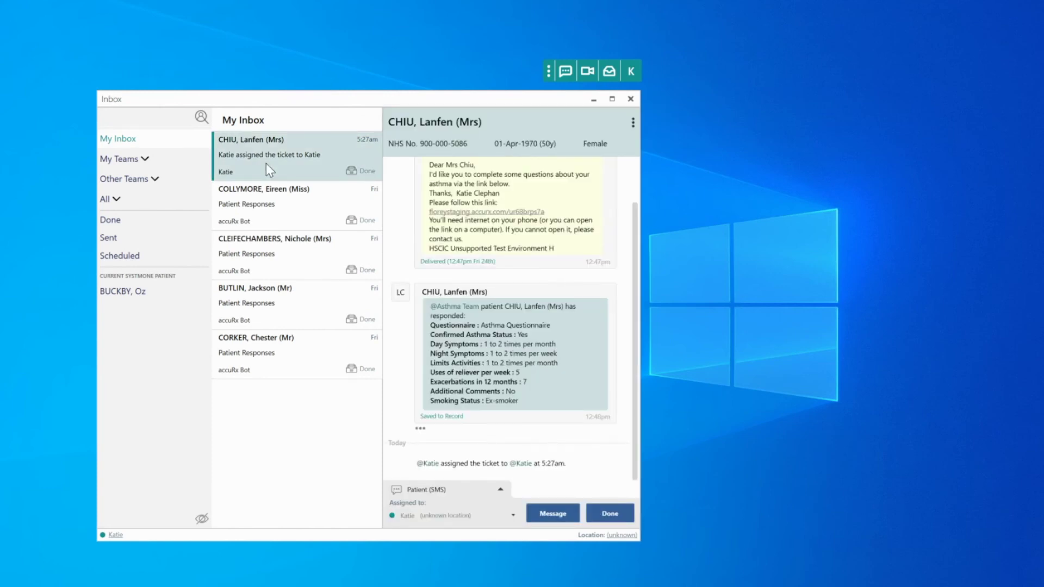
Mark the current SystmOne patient's ticket in the Asthma Team inbox as done
left_click(132, 162)
left_click(132, 178)
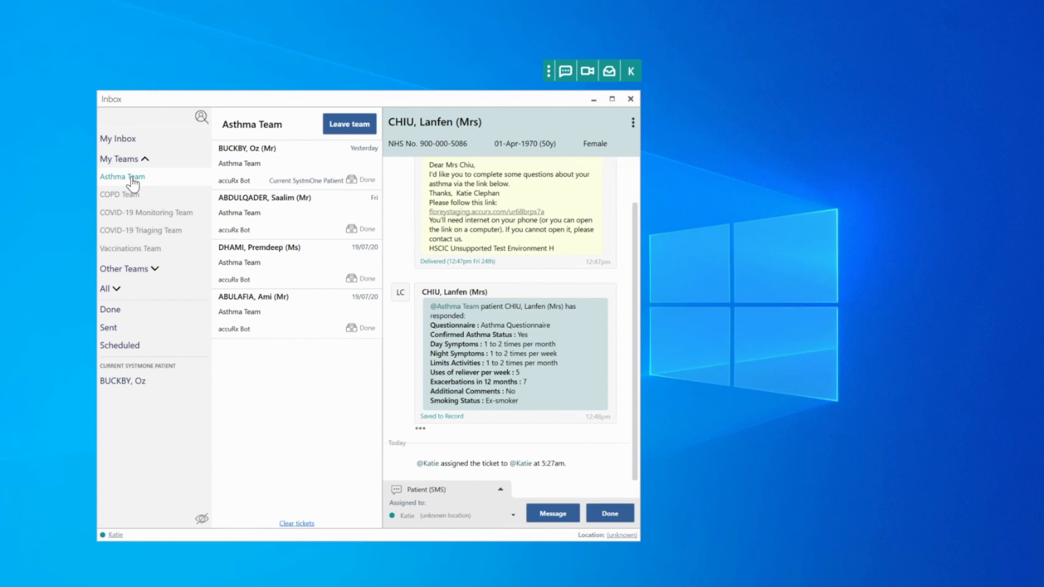
left_click(296, 180)
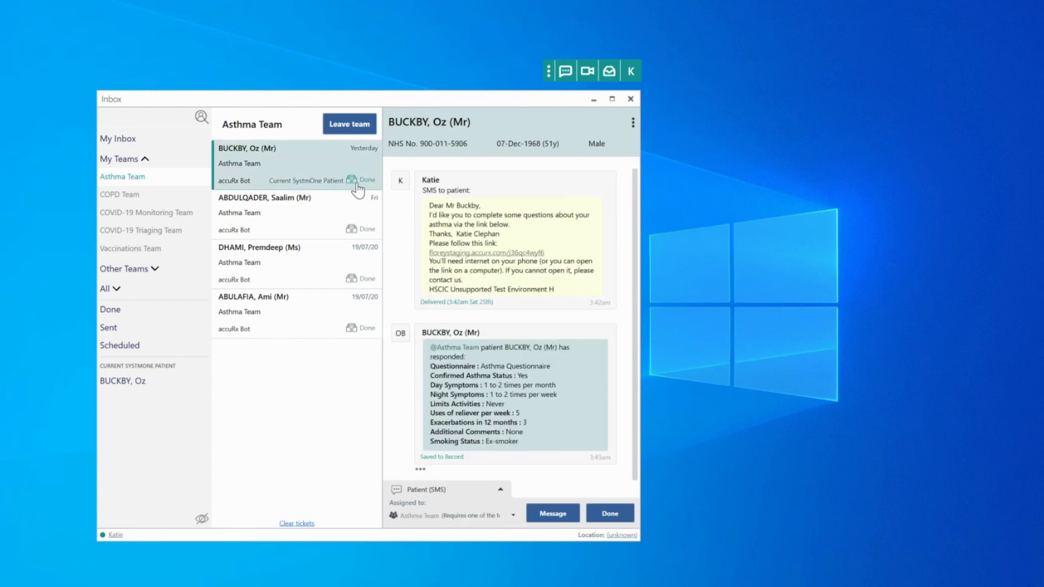
left_click(601, 516)
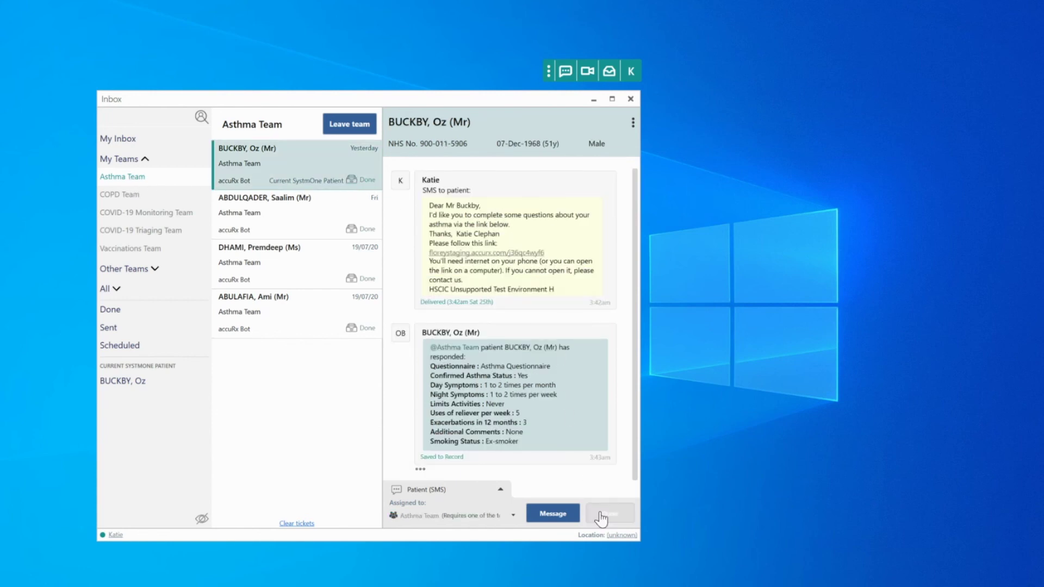